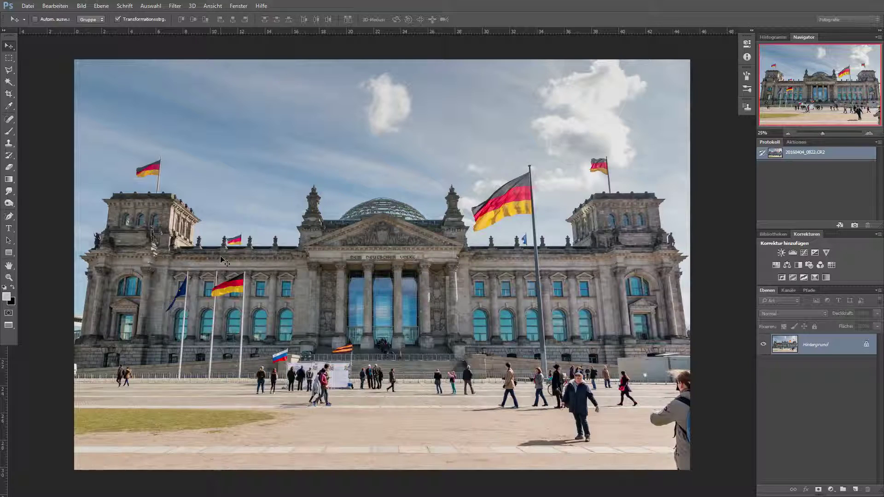
- Duplicate the Hintergrund layer with Ebene duplizieren to create Hintergrund Kopie
{"action": "right_click", "coordinate": [787, 349]}
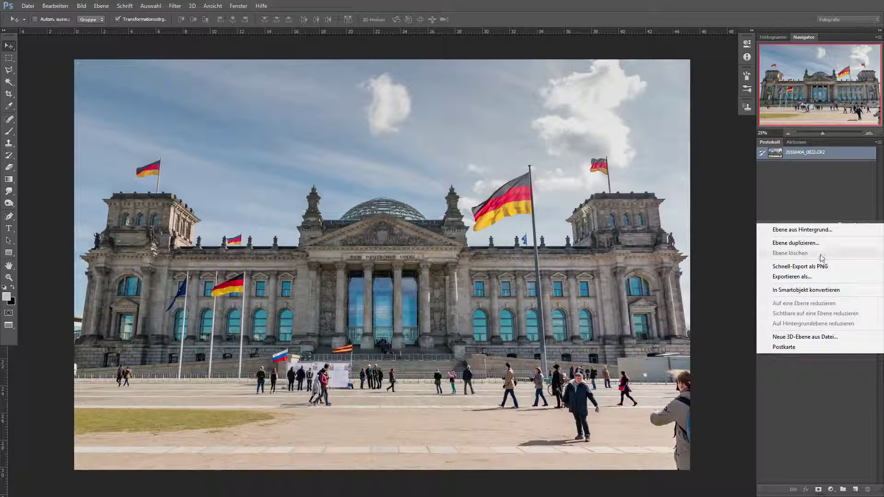
{"action": "left_click", "coordinate": [795, 243]}
{"action": "left_click", "coordinate": [581, 127]}
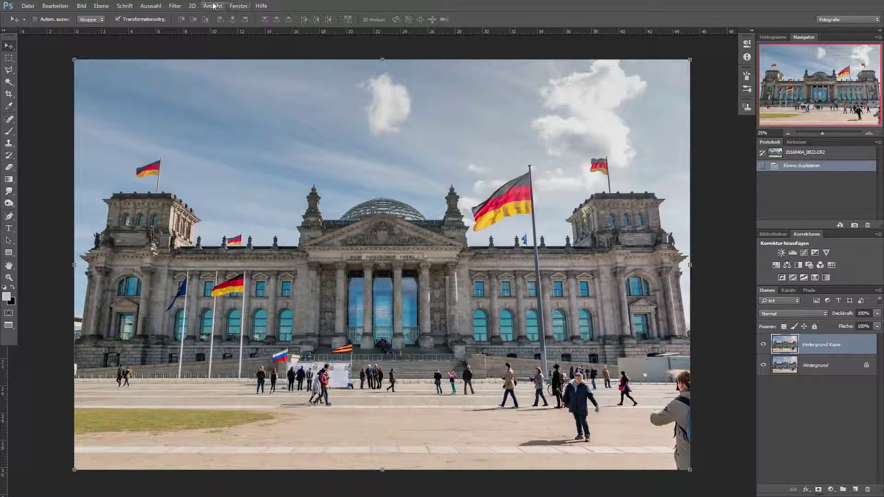
- Open the Objektivkorrektur filter on the copy layer, showing its Benutzerdefiniert settings
{"action": "left_click", "coordinate": [176, 6]}
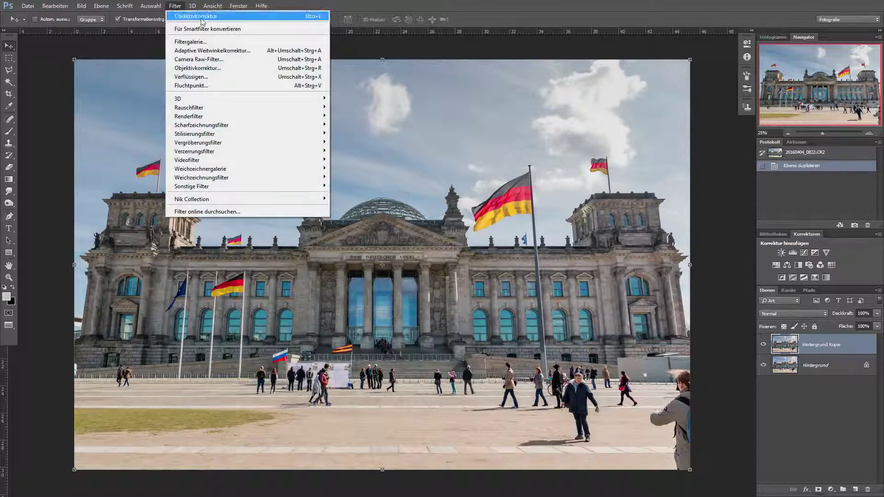
{"action": "left_click", "coordinate": [247, 69]}
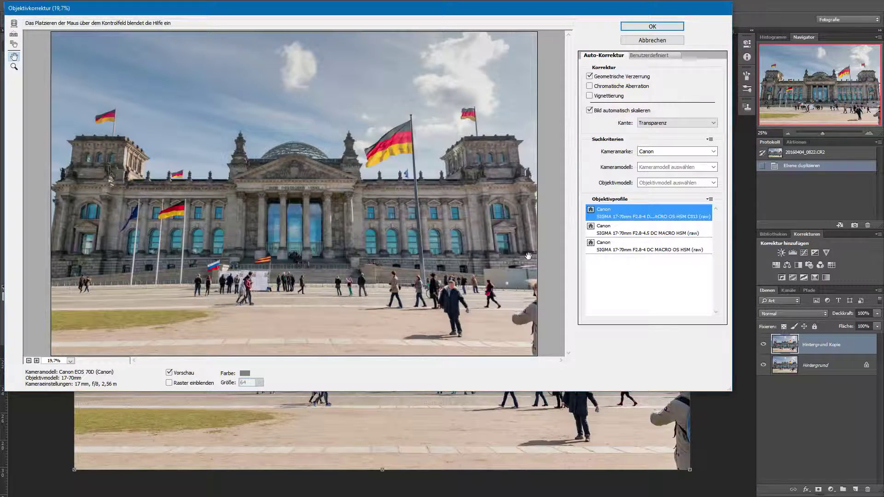
{"action": "left_click_drag", "start_coordinate": [320, 17], "coordinate": [373, 71]}
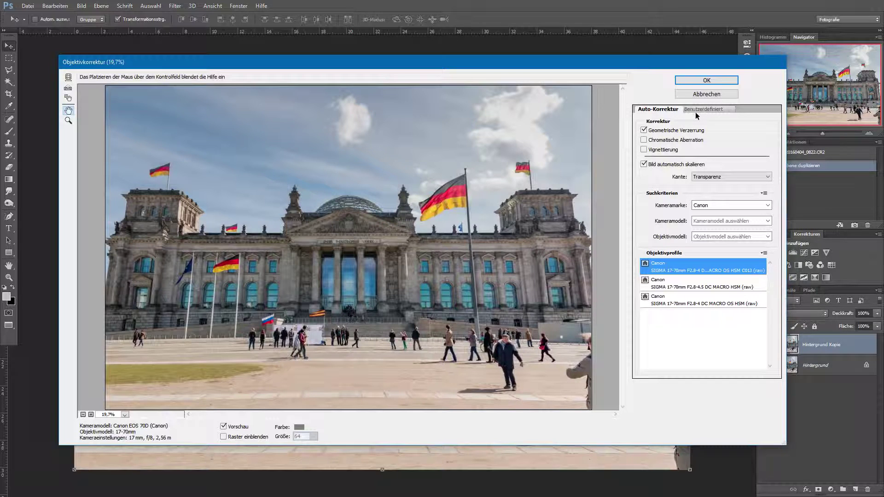
{"action": "left_click", "coordinate": [697, 111]}
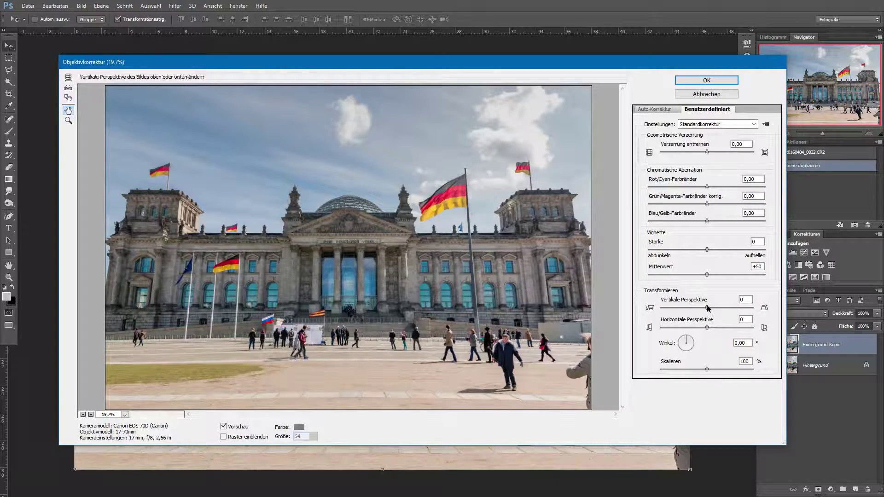
- Set Vertikale Perspektive to -32 and lower Skalieren below 100 to reveal the edges
{"action": "mouse_move", "coordinate": [707, 308]}
{"action": "left_mouse_down"}
{"action": "mouse_move", "coordinate": [717, 307]}
{"action": "mouse_move", "coordinate": [708, 308]}
{"action": "left_mouse_up"}
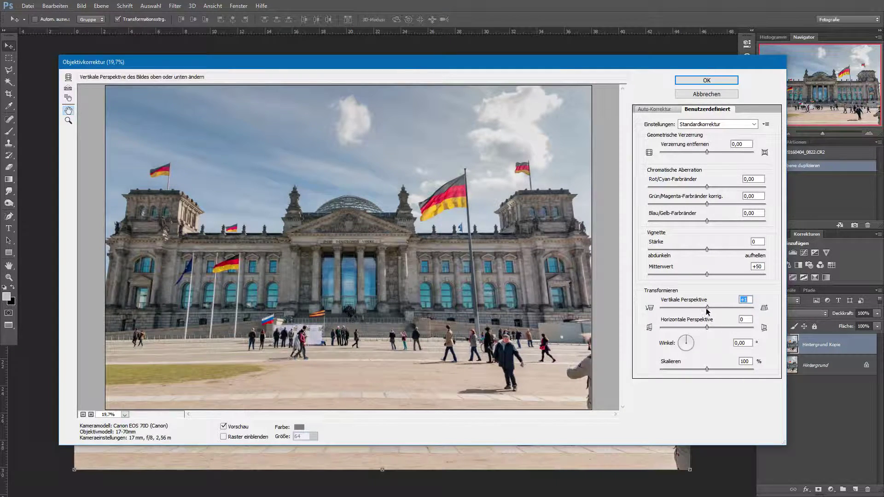
{"action": "left_click_drag", "start_coordinate": [707, 311], "coordinate": [702, 310]}
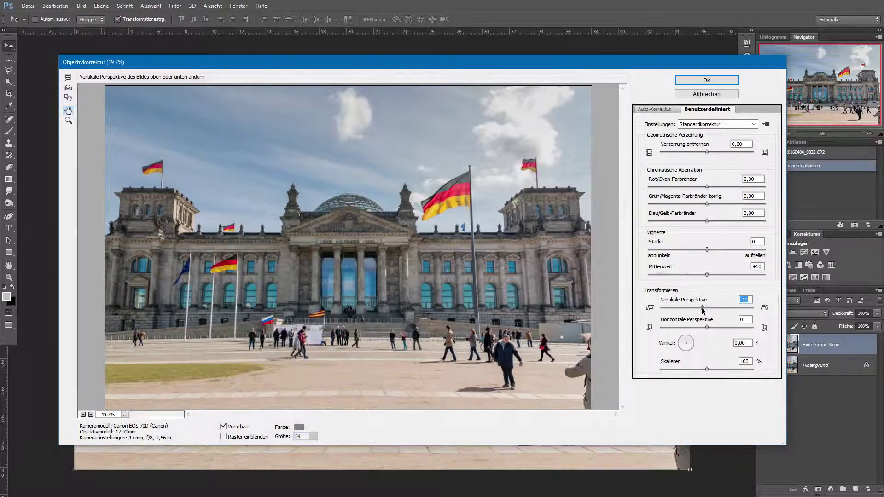
{"action": "left_click_drag", "start_coordinate": [702, 308], "coordinate": [694, 308]}
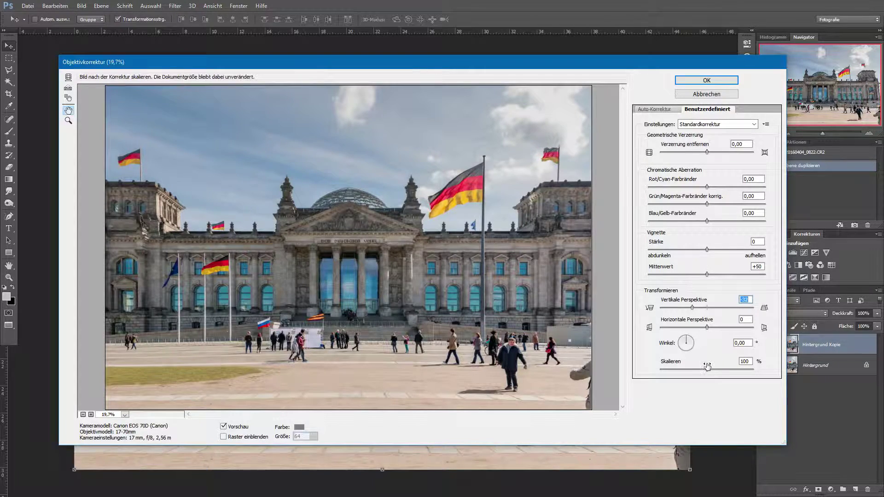
{"action": "left_click_drag", "start_coordinate": [707, 371], "coordinate": [687, 367]}
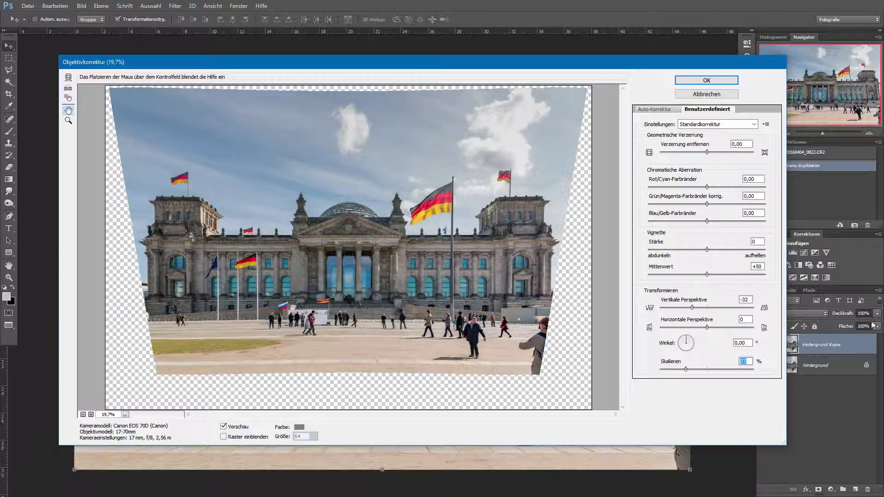
- Refine the lens correction to 84% scale and vertical perspective -35
{"action": "type", "text": "100"}
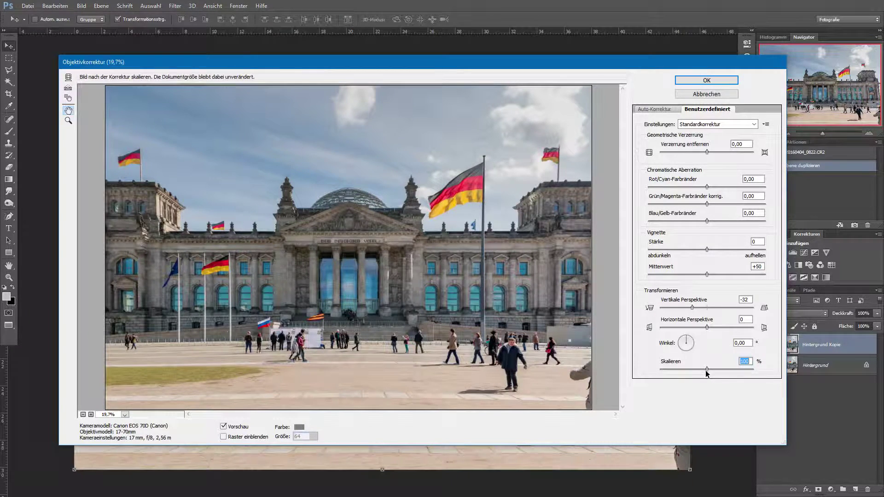
{"action": "left_click_drag", "start_coordinate": [706, 369], "coordinate": [687, 370]}
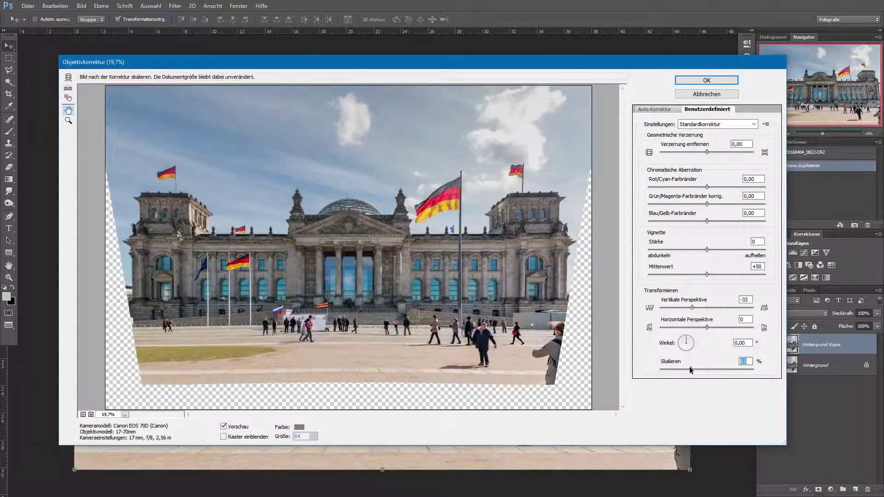
{"action": "left_click_drag", "start_coordinate": [691, 369], "coordinate": [691, 369]}
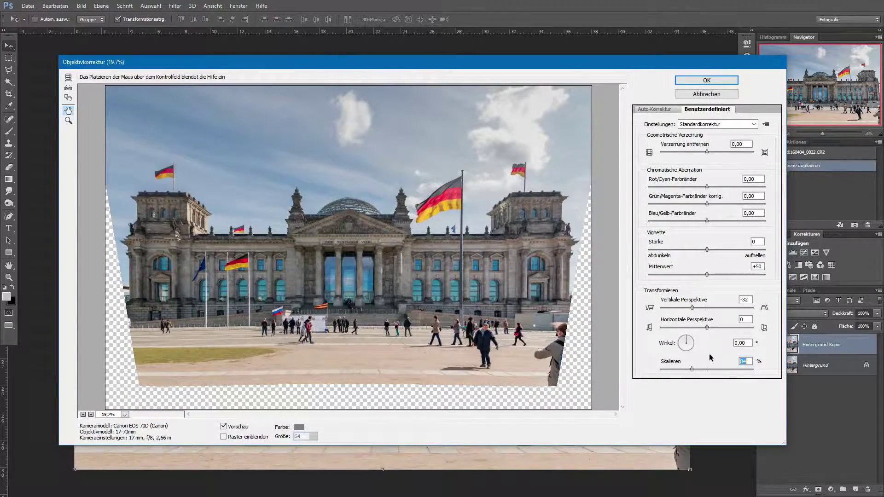
{"action": "left_click_drag", "start_coordinate": [691, 307], "coordinate": [691, 307]}
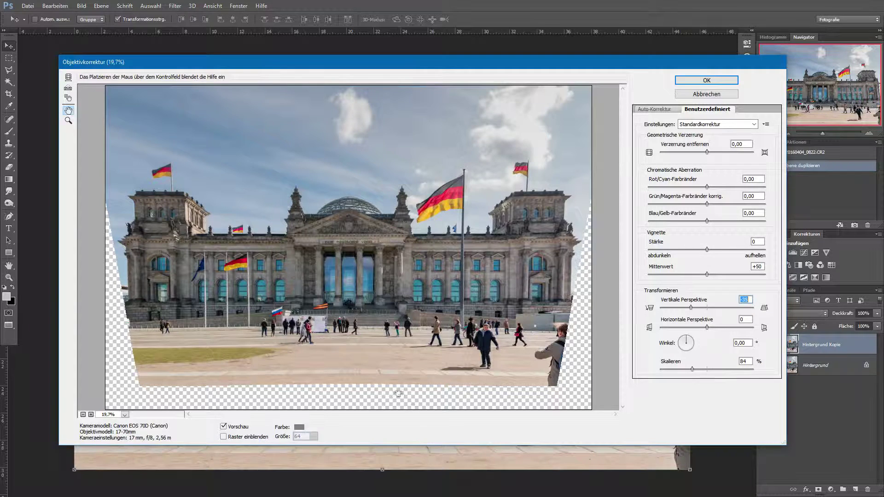
{"action": "left_click", "coordinate": [249, 492]}
{"action": "left_click", "coordinate": [707, 152]}
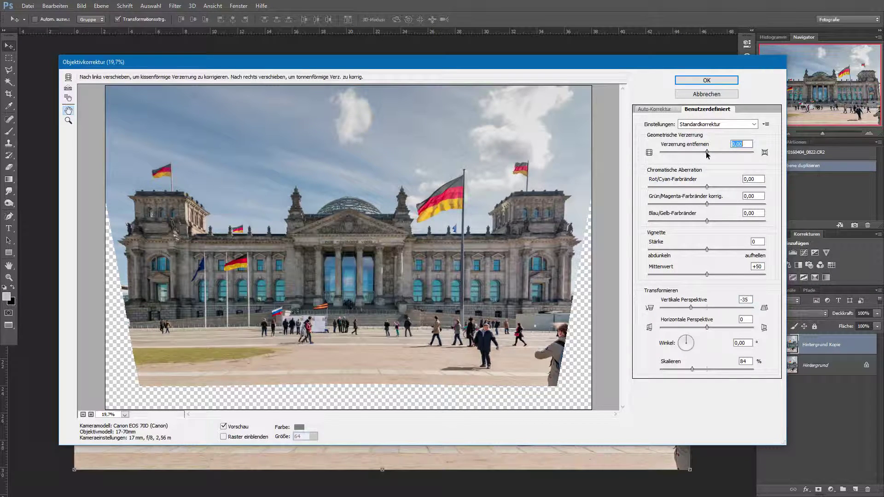
- Nudge Verzerrung entfernen slightly and apply the Objektivkorrektur
{"action": "left_click_drag", "start_coordinate": [707, 152], "coordinate": [705, 155]}
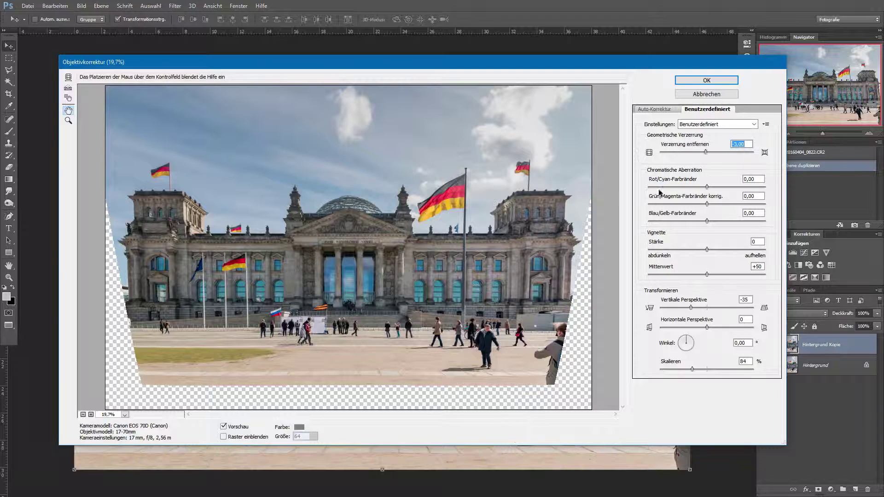
{"action": "left_click", "coordinate": [704, 81]}
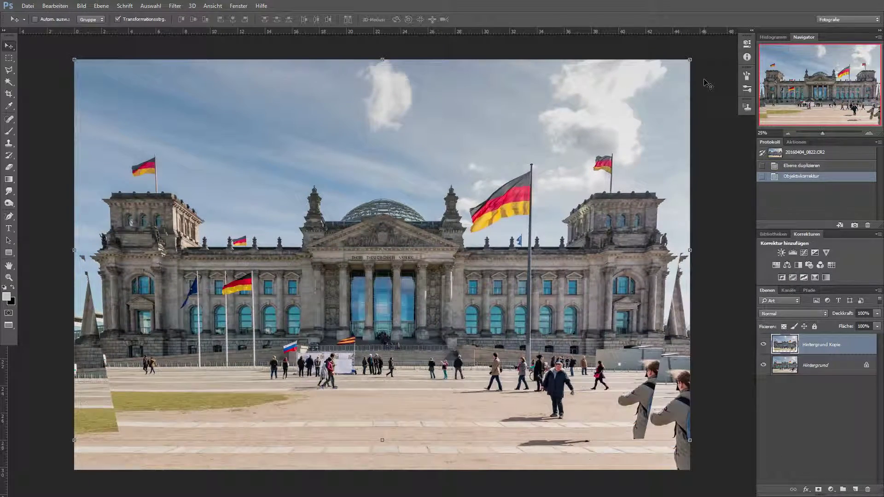
- Hide the Hintergrund layer to expose the transparent wedges around the corrected copy
{"action": "left_click", "coordinate": [763, 365]}
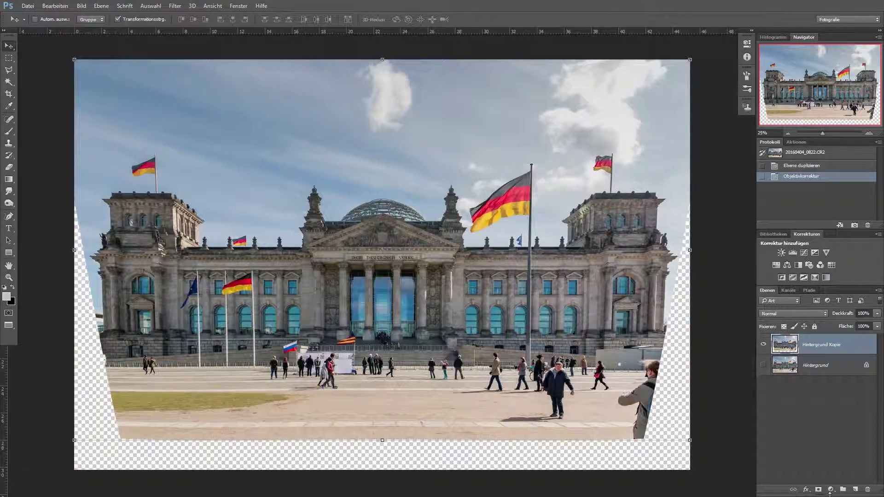
{"action": "left_click", "coordinate": [794, 407]}
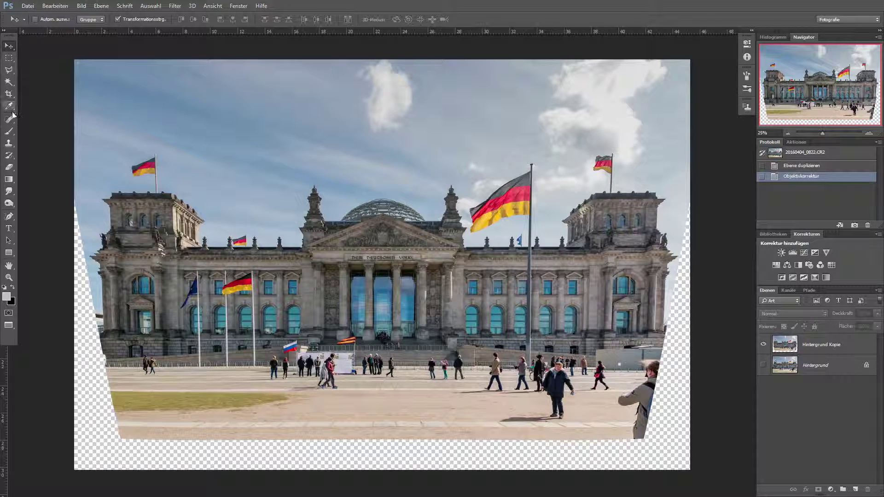
- Crop the left, right and bottom edges inward past the transparent wedges
{"action": "left_click", "coordinate": [9, 93]}
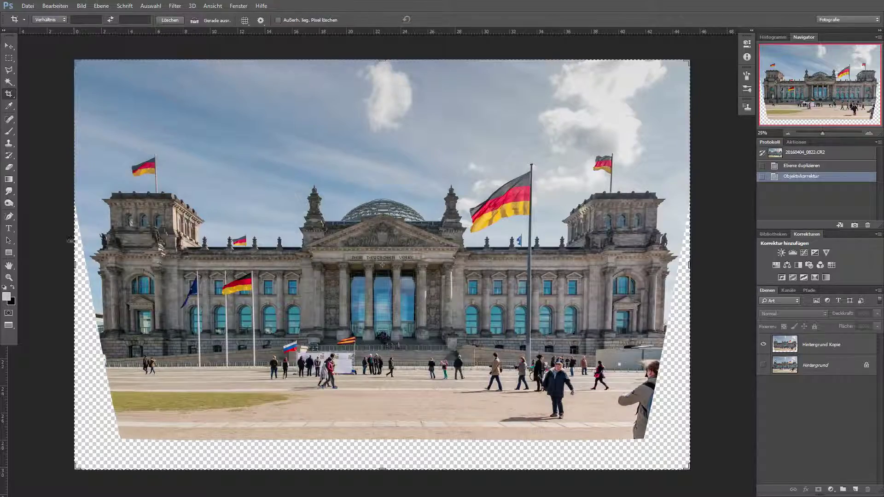
{"action": "left_click_drag", "start_coordinate": [76, 265], "coordinate": [91, 275]}
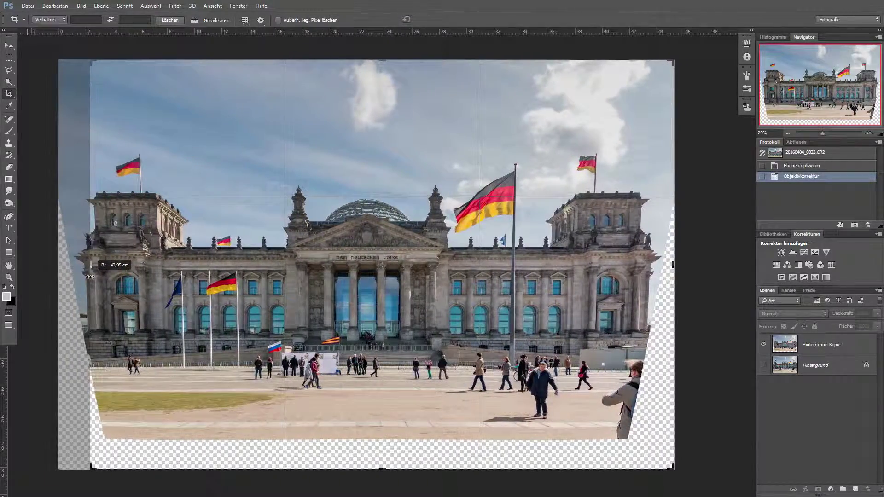
{"action": "left_click_drag", "start_coordinate": [383, 473], "coordinate": [383, 451]}
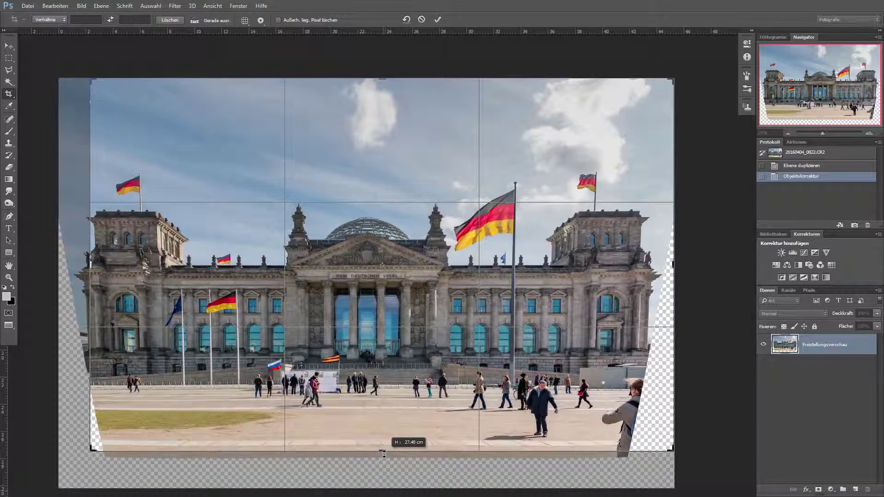
{"action": "left_click_drag", "start_coordinate": [92, 267], "coordinate": [103, 267]}
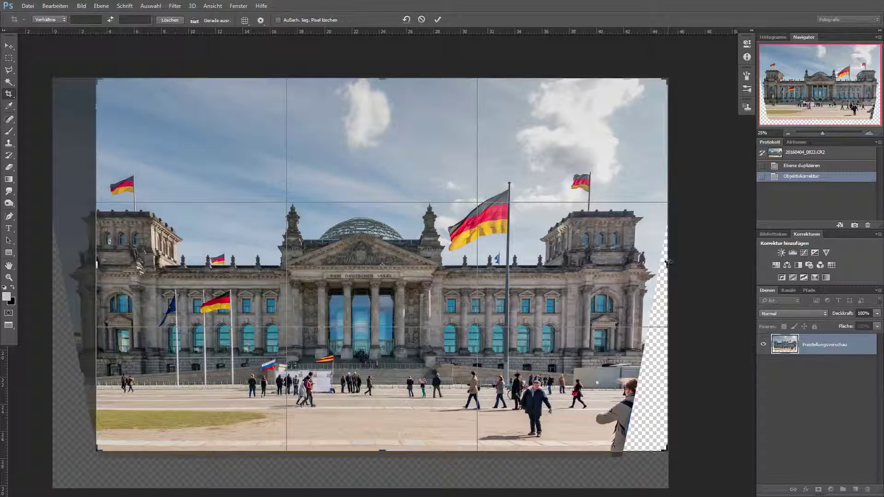
{"action": "left_click_drag", "start_coordinate": [667, 262], "coordinate": [648, 258]}
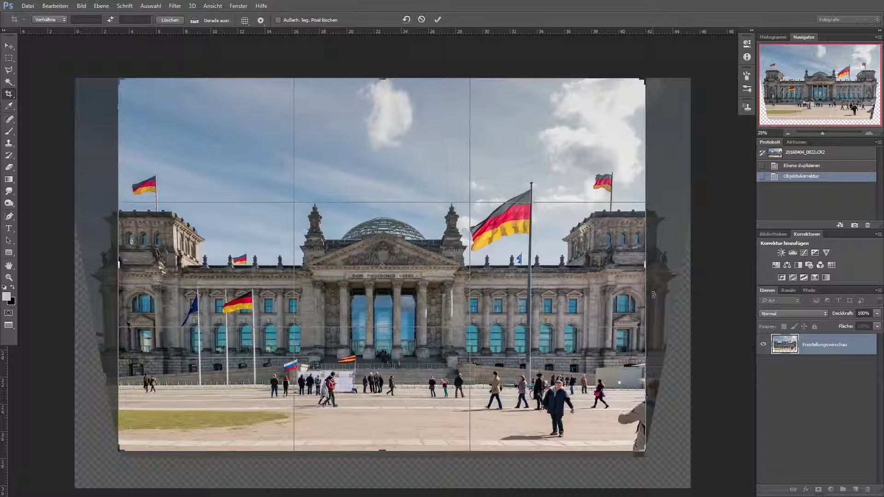
{"action": "key", "text": "Return"}
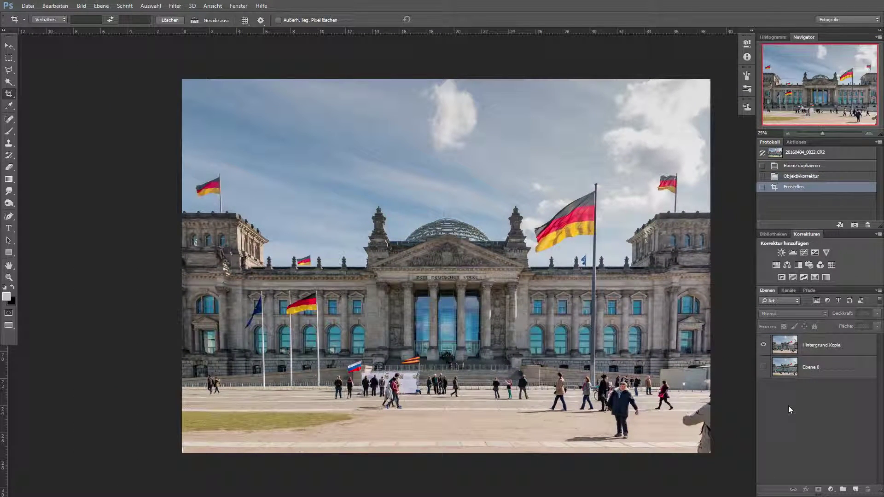
{"action": "left_click", "coordinate": [763, 364]}
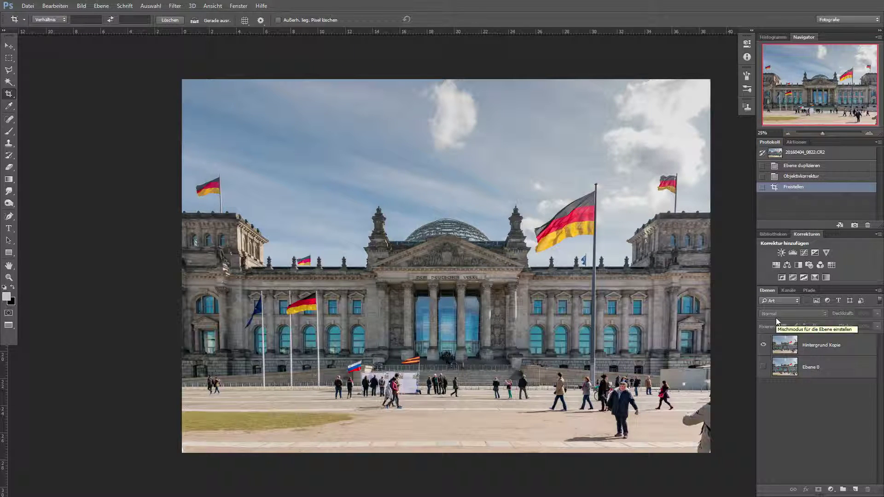
{"action": "left_click", "coordinate": [763, 366]}
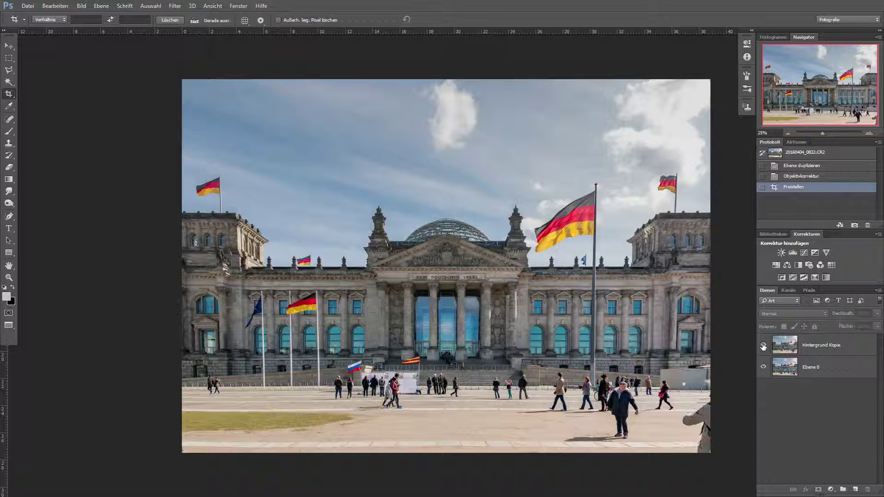
{"action": "left_click", "coordinate": [763, 345]}
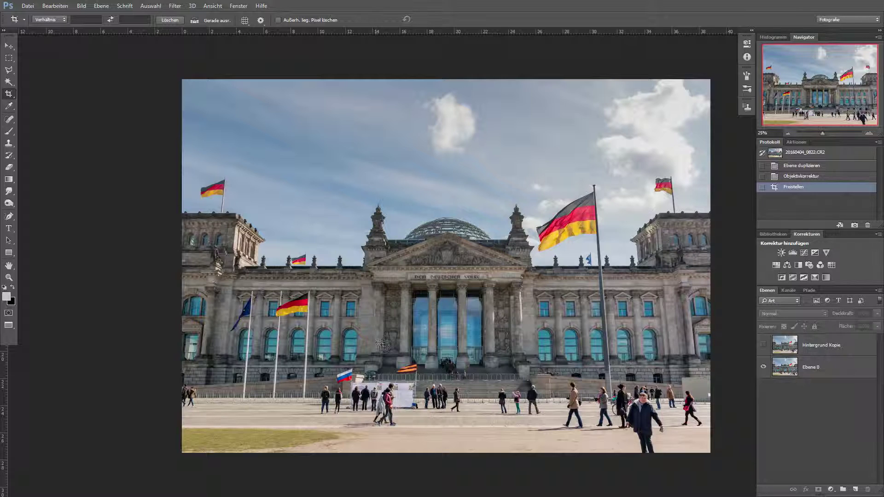
{"action": "left_click", "coordinate": [762, 345]}
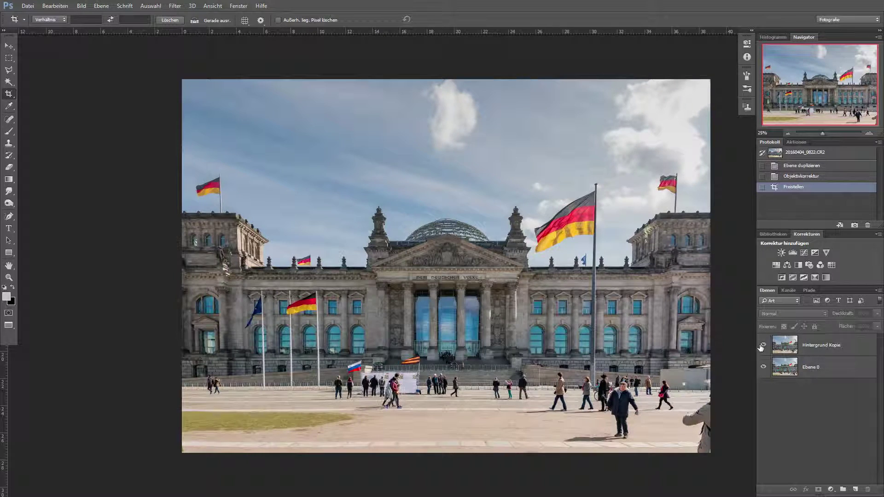
{"action": "left_click", "coordinate": [762, 345]}
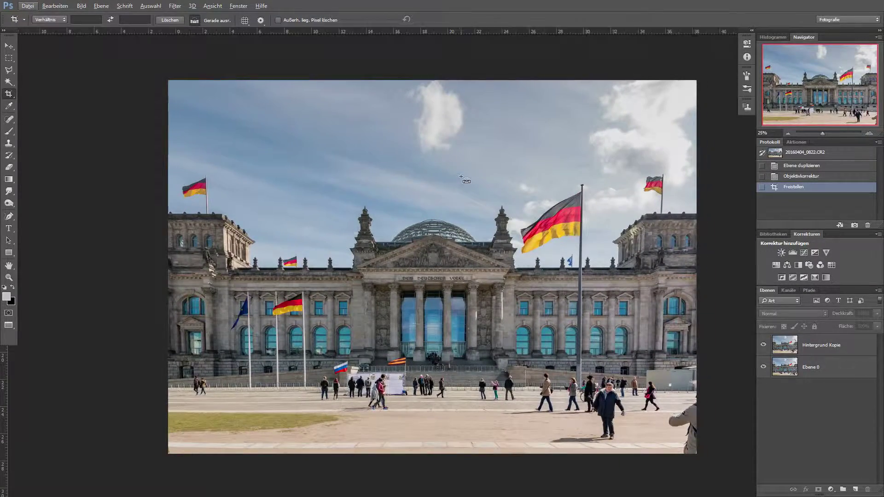
{"action": "key", "text": "ctrl"}
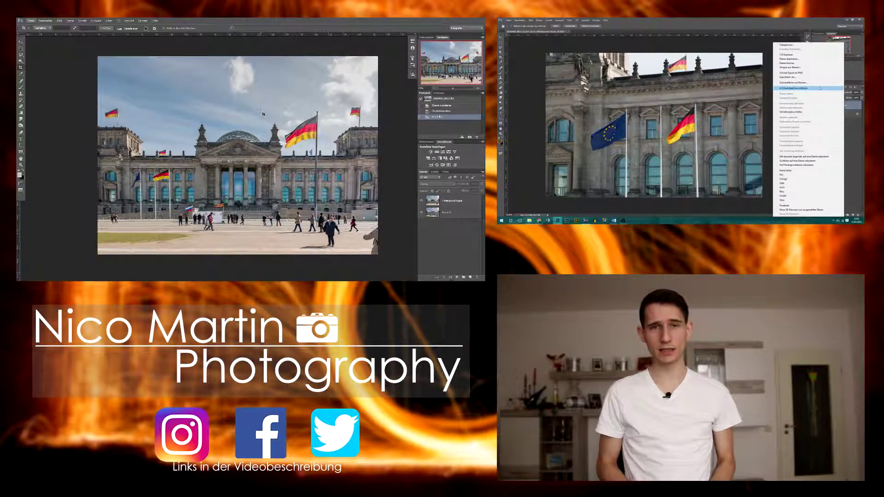